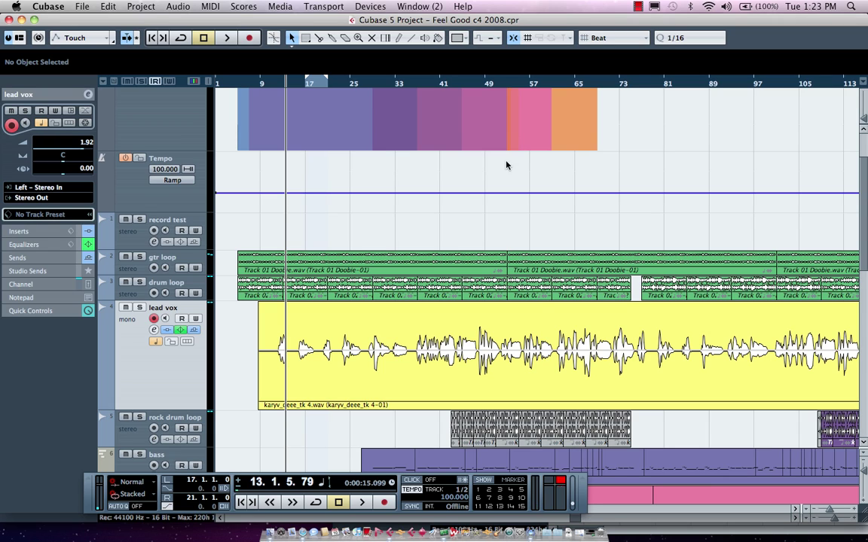
Toggle lead vox's timebase to linear and back to musical twice, then record-arm the record test track.
left_click(155, 342)
left_click(156, 342)
left_click(154, 342)
left_click(155, 342)
left_click(138, 242)
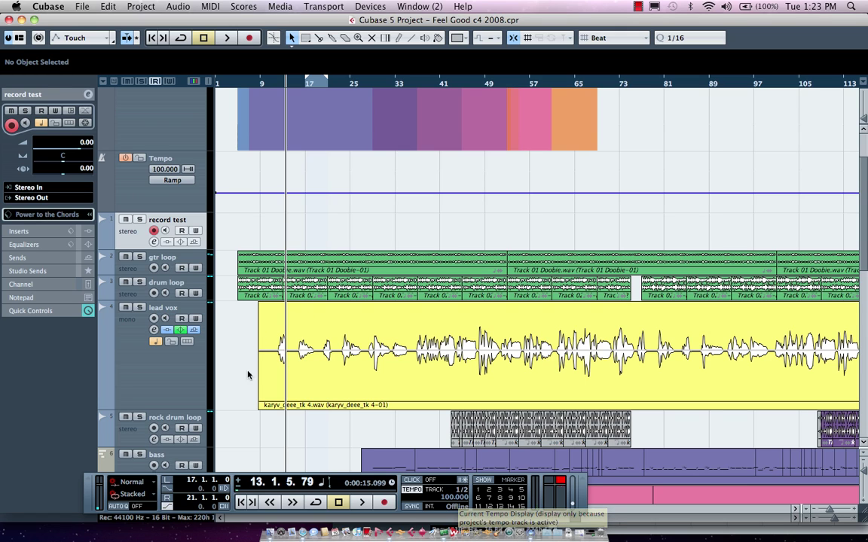
Record a few bars onto the record test track as the new take record test_02.
left_click(365, 503)
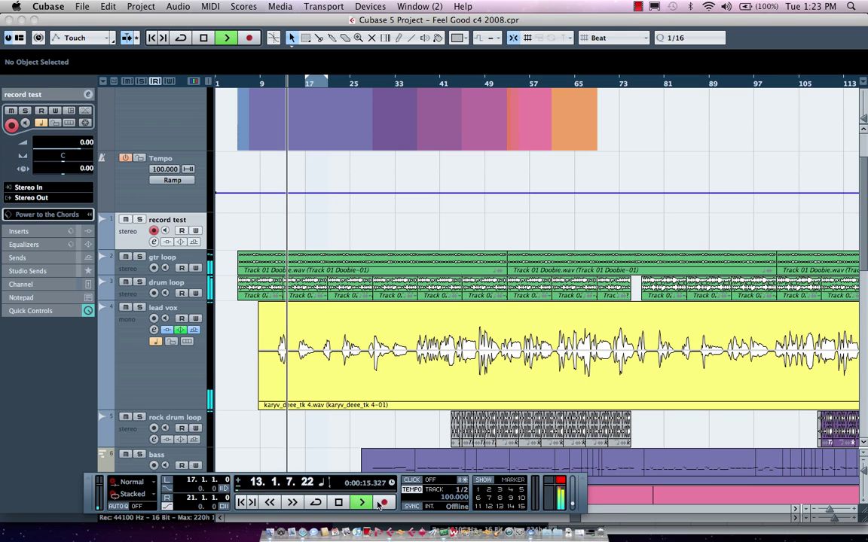
left_click(384, 502)
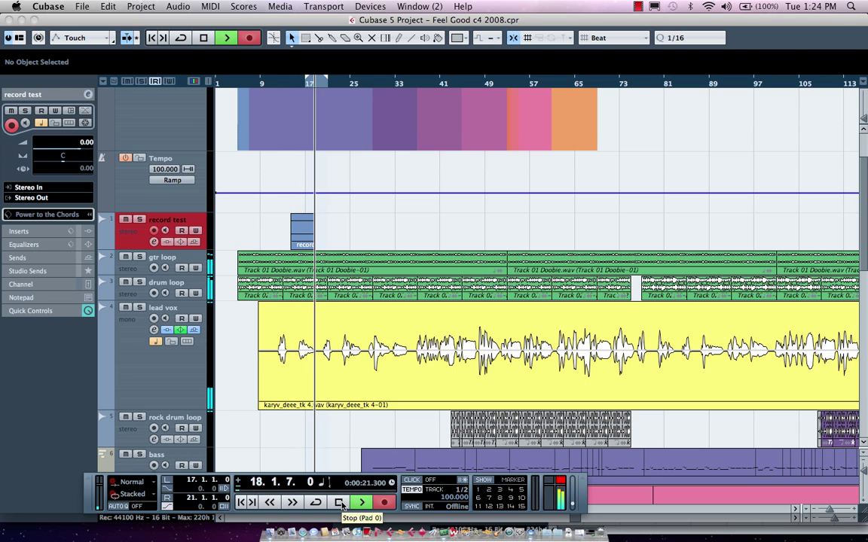
left_click(339, 503)
Open the Pool from the Media menu and select the record test_02 file.
left_click(280, 6)
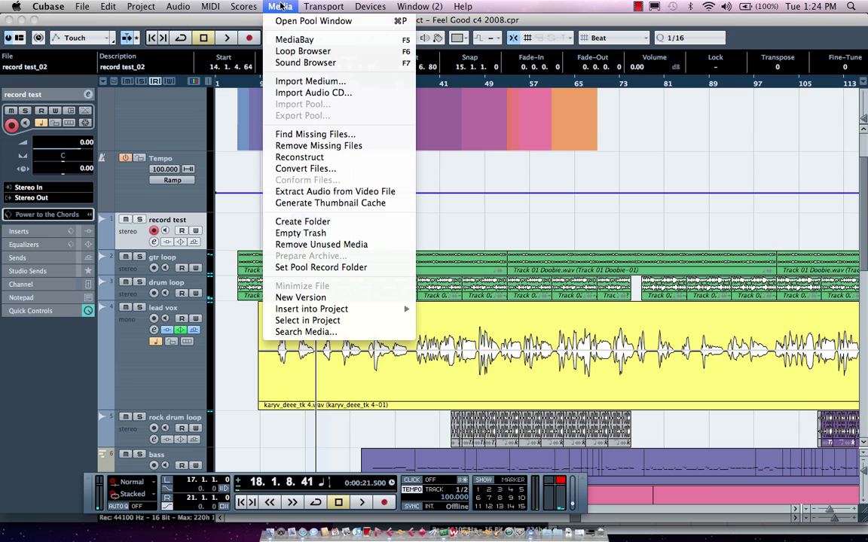
left_click(284, 20)
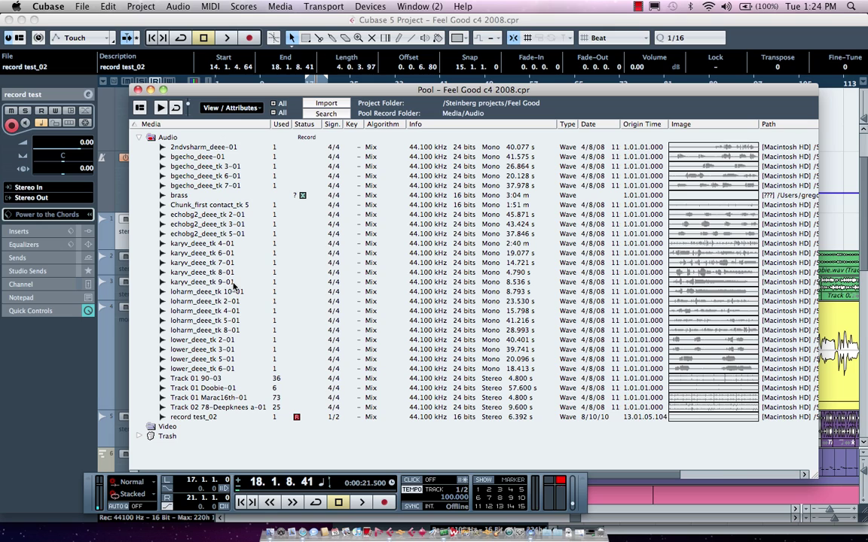
left_click(184, 416)
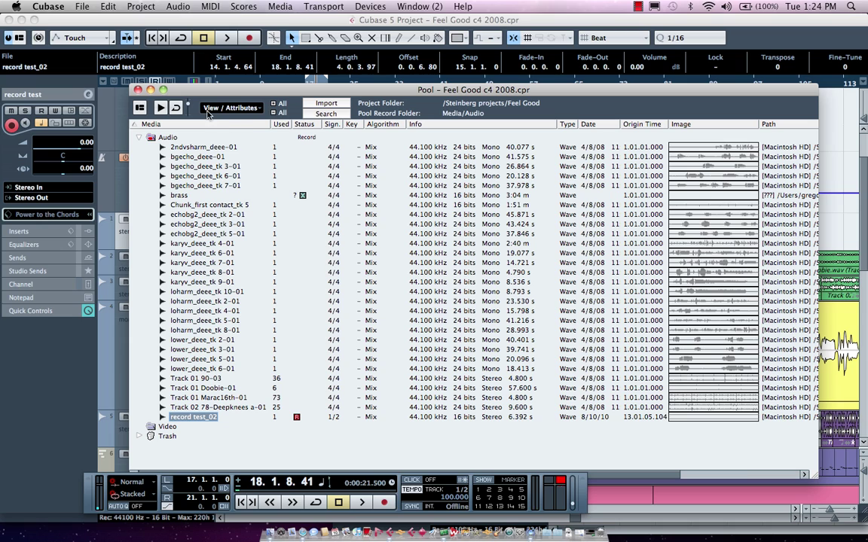
Show the Musical Mode and Tempo columns in the Pool's file list.
left_click(236, 108)
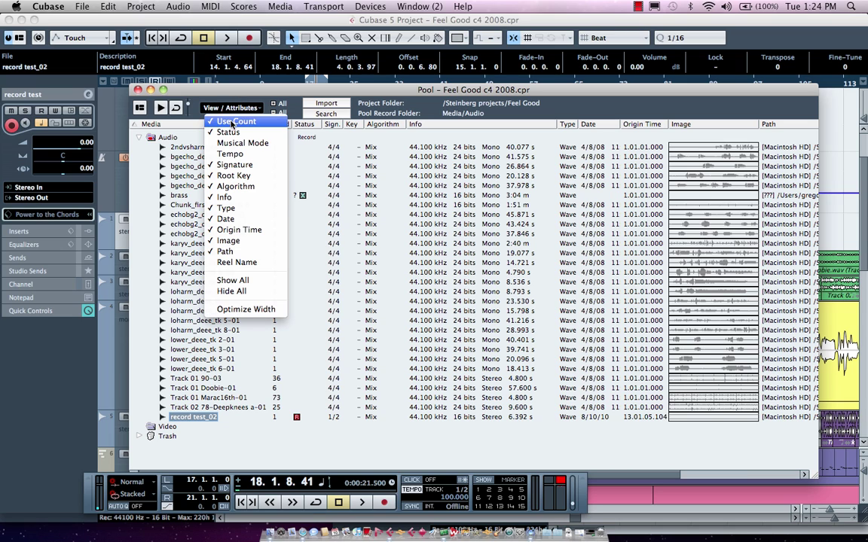
left_click(231, 143)
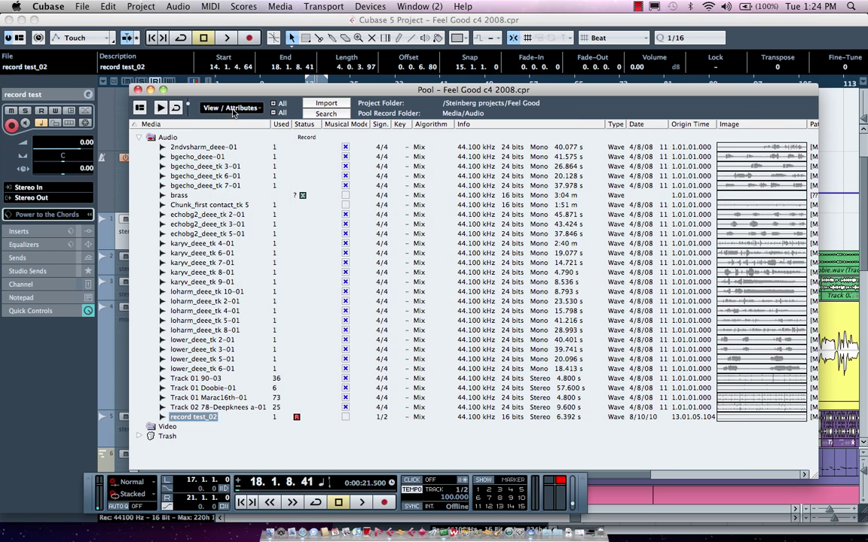
left_click(233, 109)
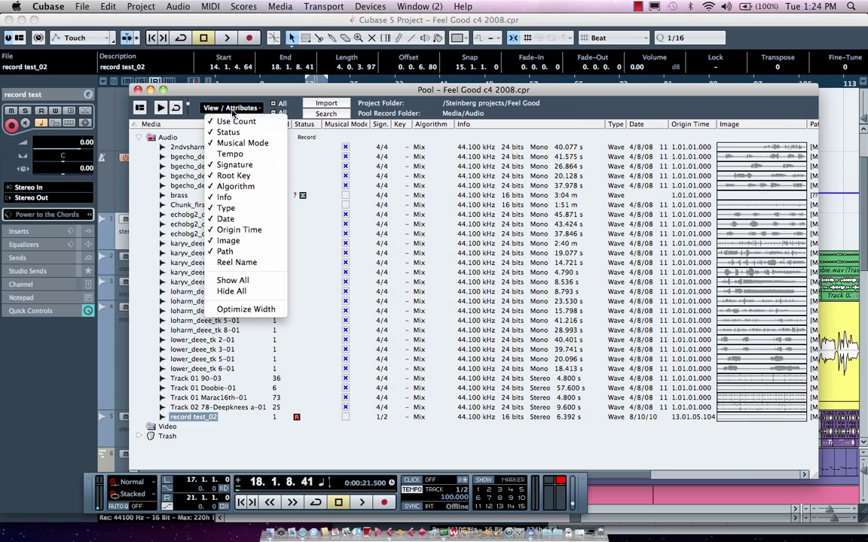
left_click(229, 153)
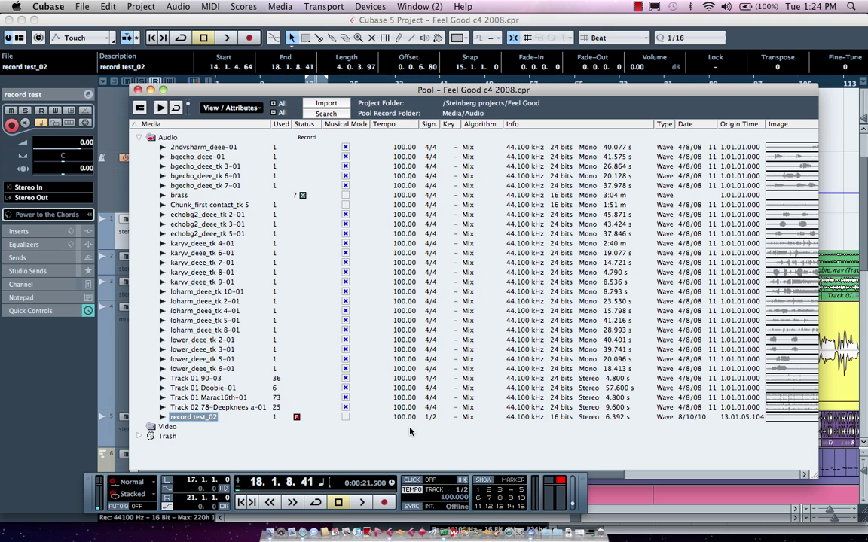
Tick Musical Mode for record test_02, then for all audio files selected together.
left_click(345, 418)
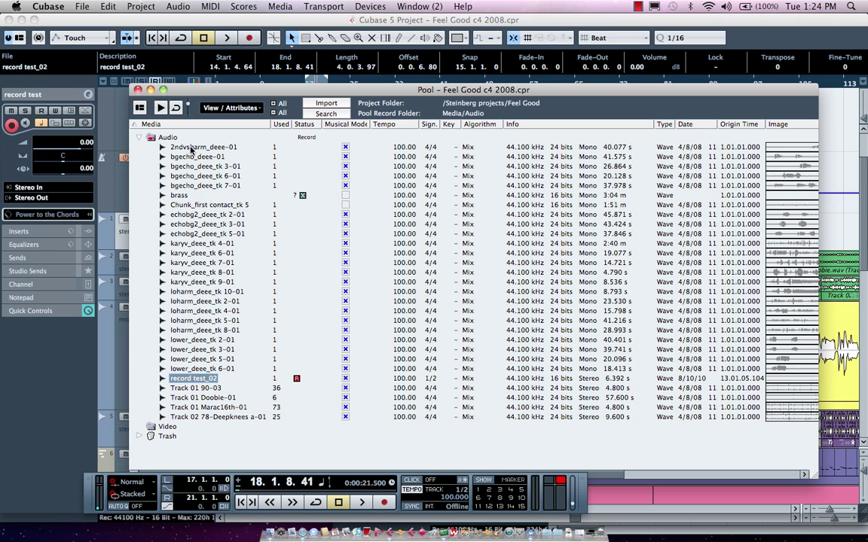
left_click(191, 149)
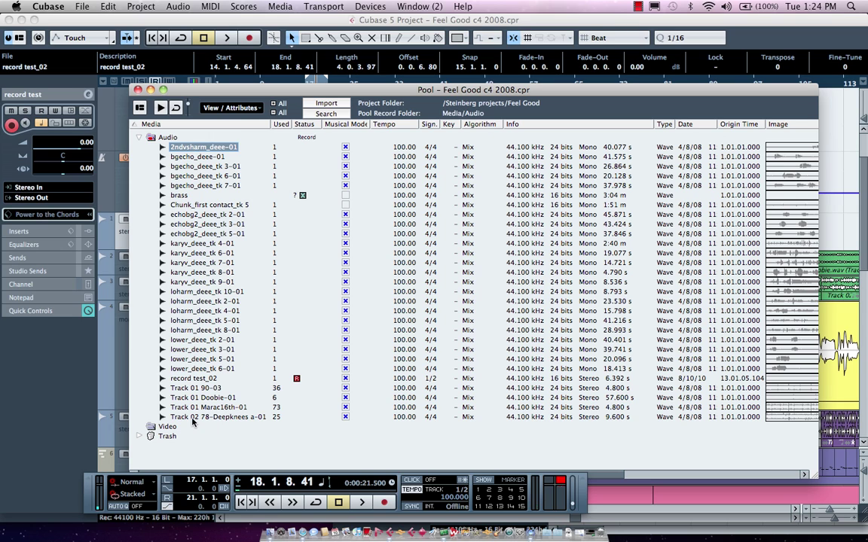
left_click(192, 418)
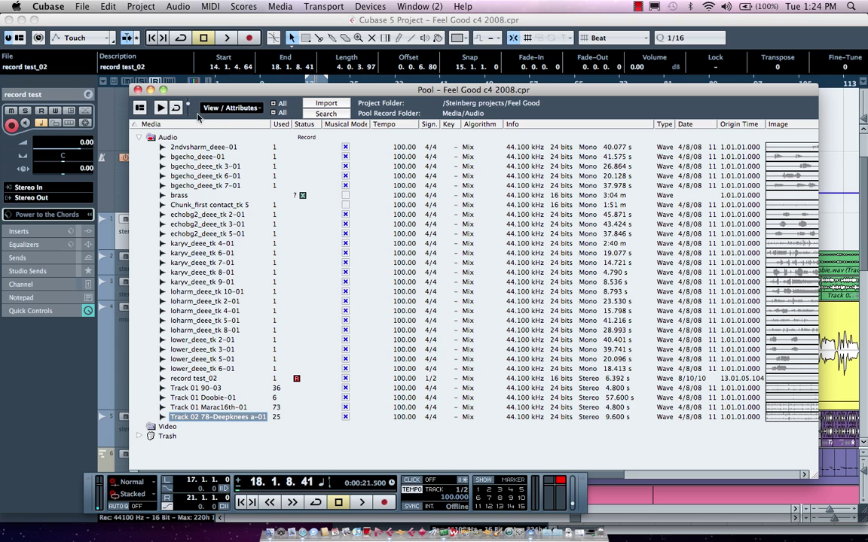
left_click(178, 149, "shift")
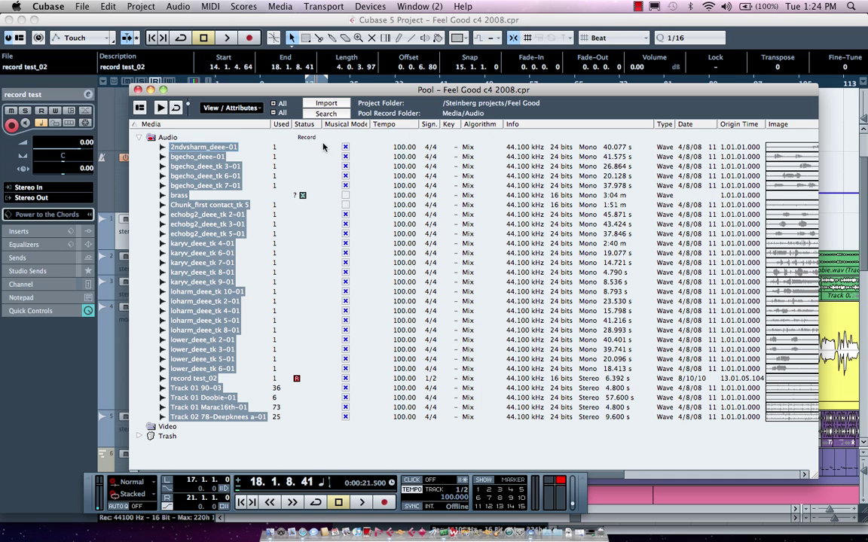
left_click(345, 147)
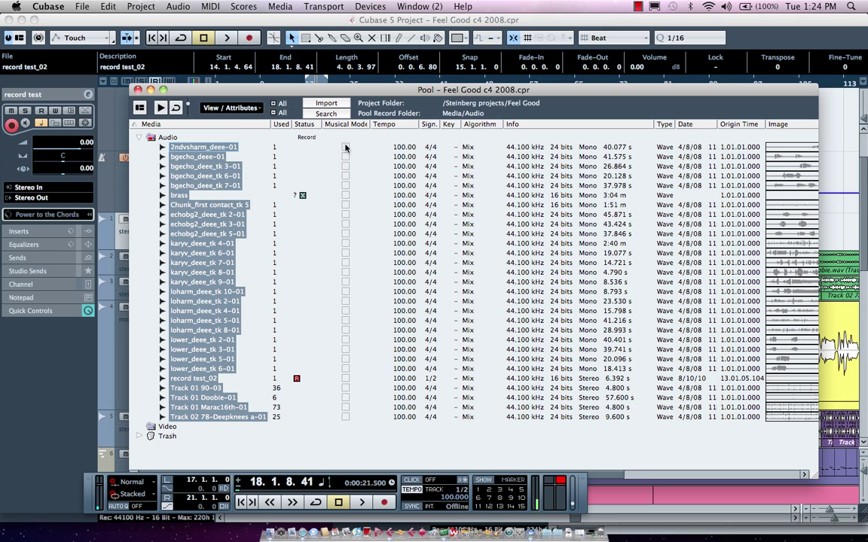
left_click(345, 146)
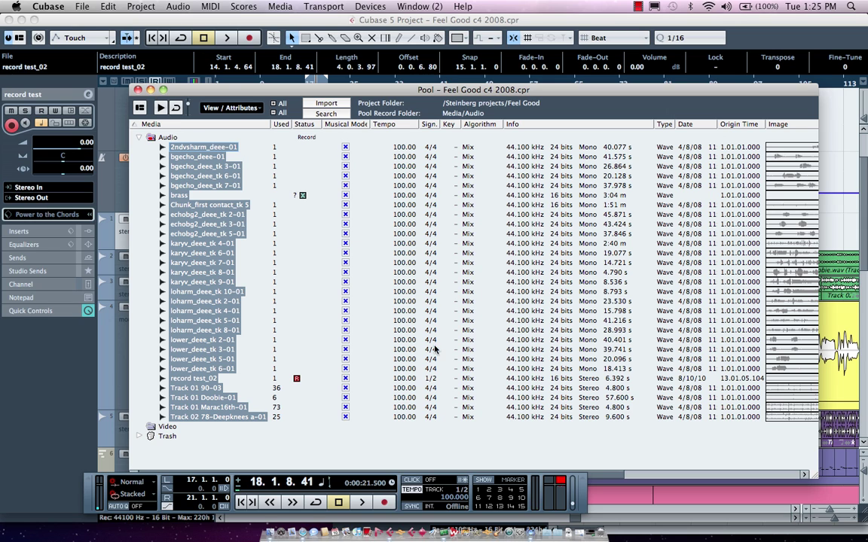
Close the Pool and set the tempo track's change type to Jump.
left_click(138, 89)
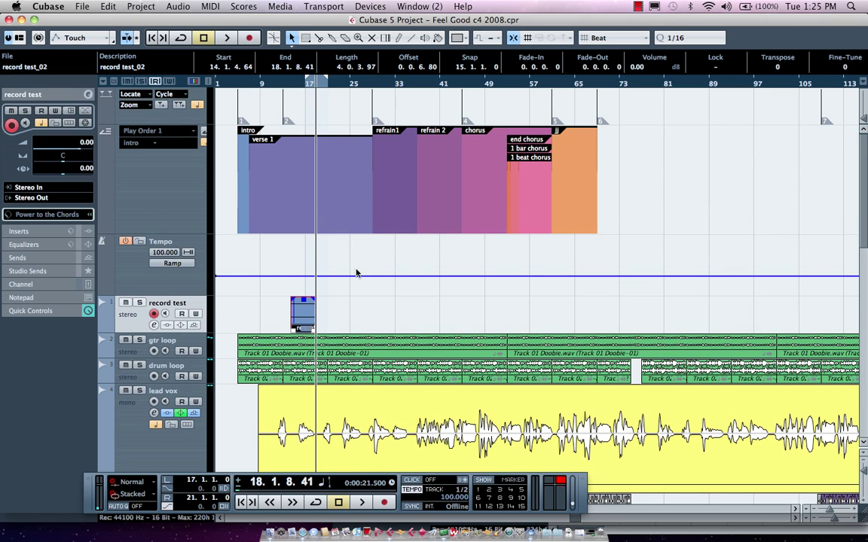
left_click(173, 263)
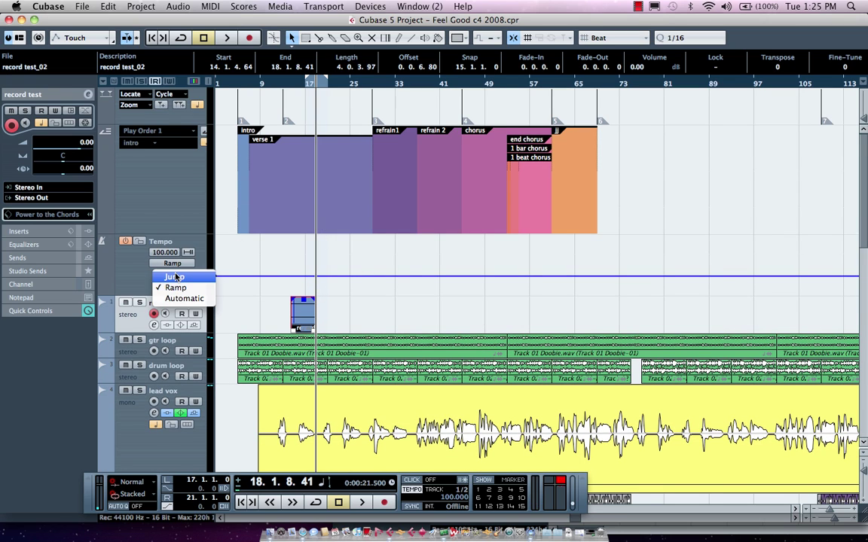
left_click(175, 277)
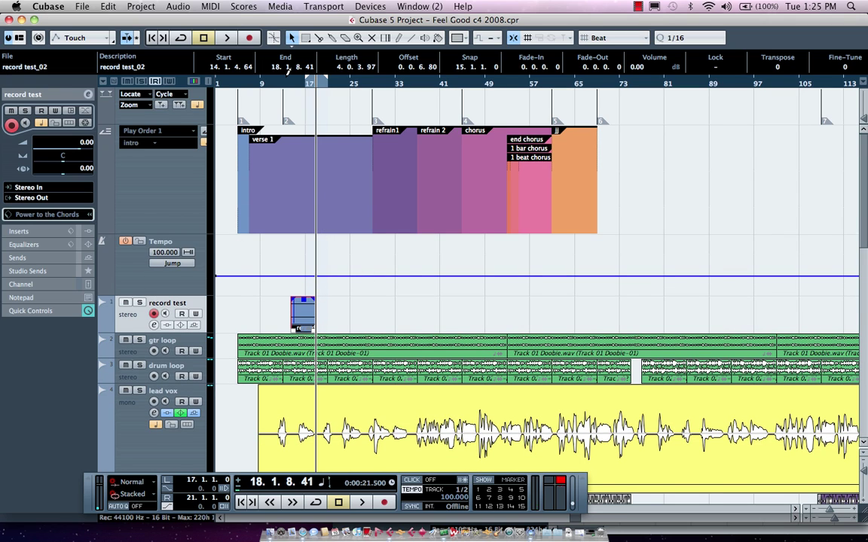
Start playback from bar 12.
left_click(278, 82)
key("space")
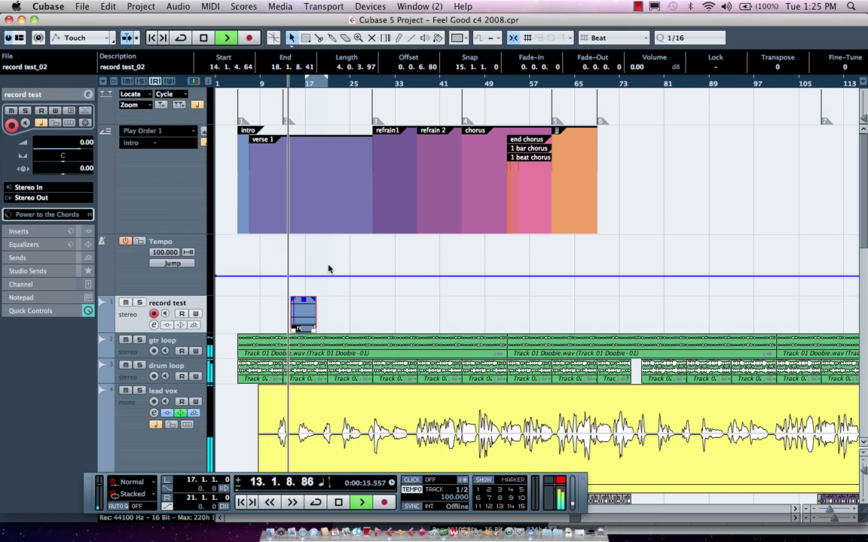
right_click(296, 256)
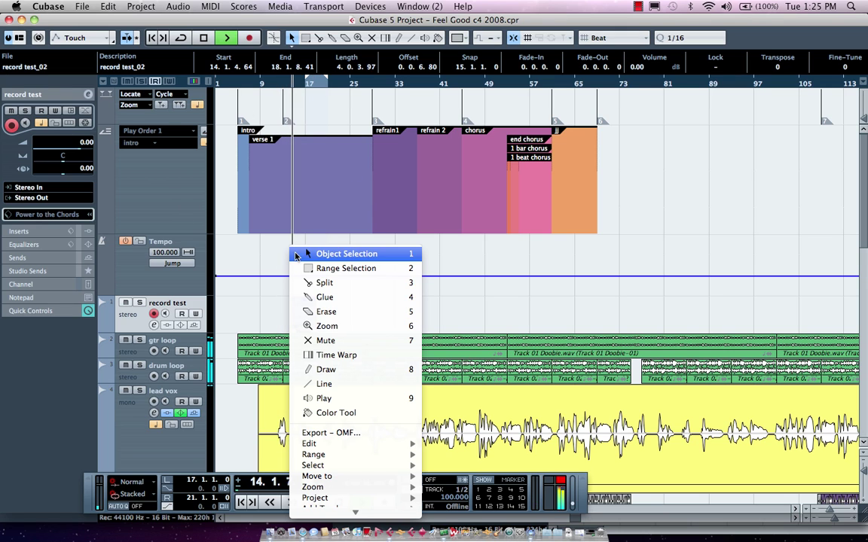
With the Draw tool, add tempo steps: 120 BPM at bar 18, 90 at bar 24, 105 at bar 27.
left_click(325, 369)
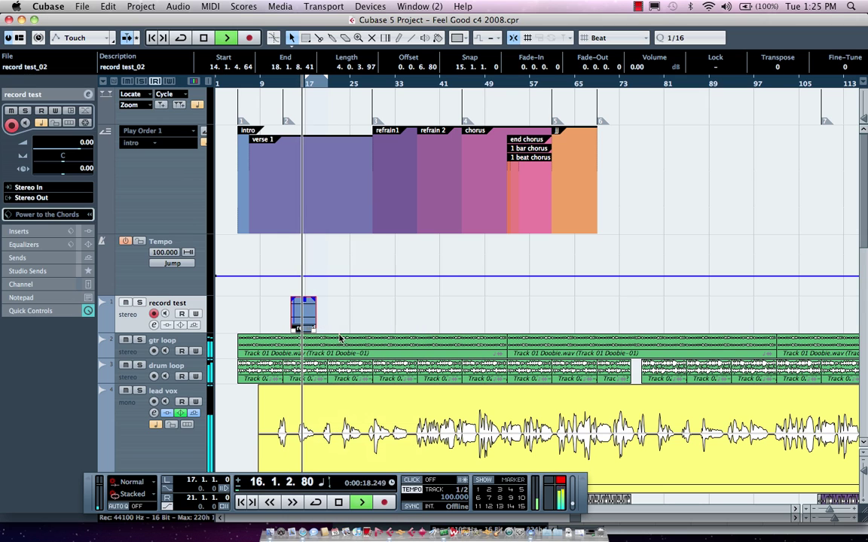
left_click(311, 265)
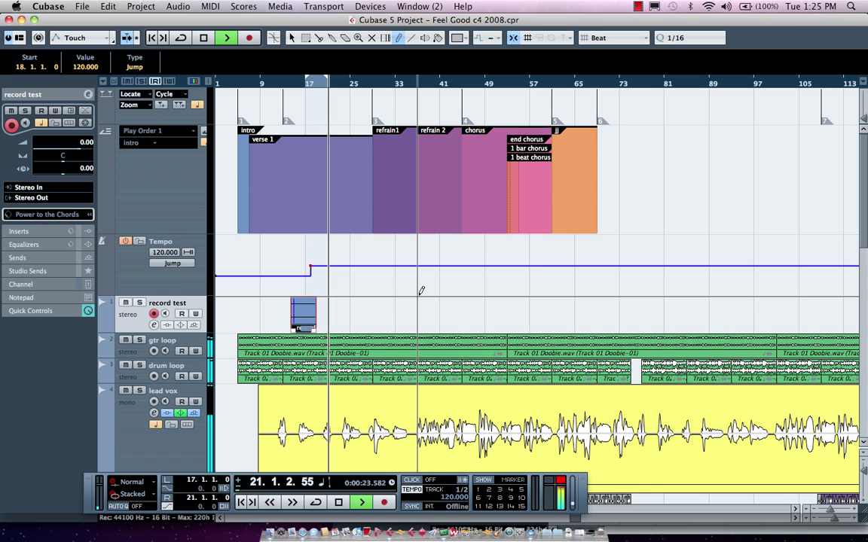
left_click(347, 280)
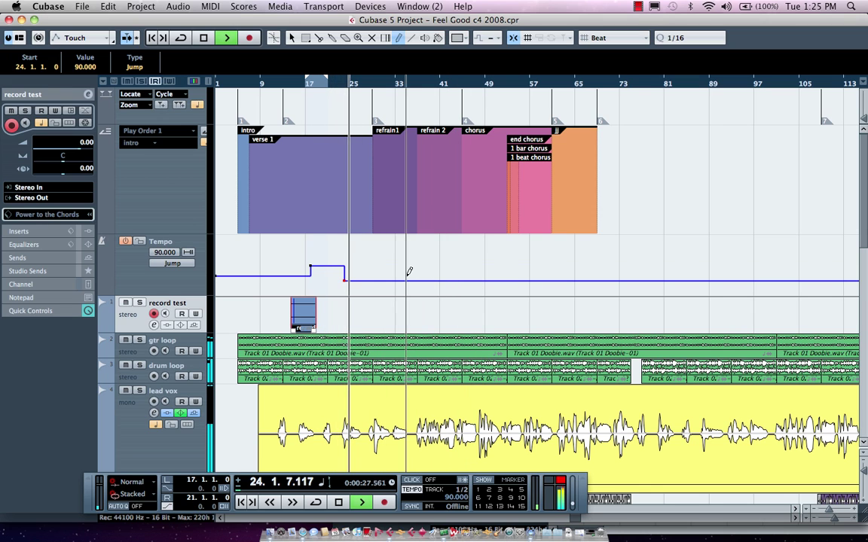
left_click(364, 271)
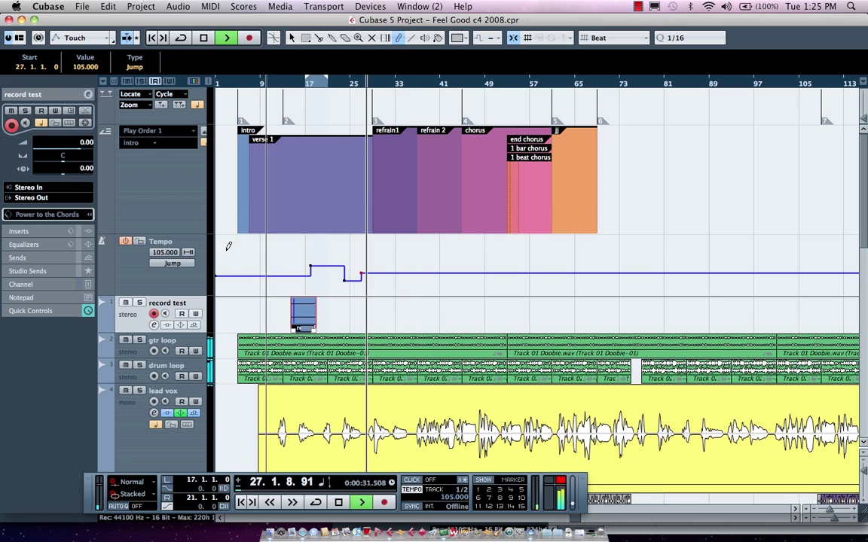
left_click(161, 264)
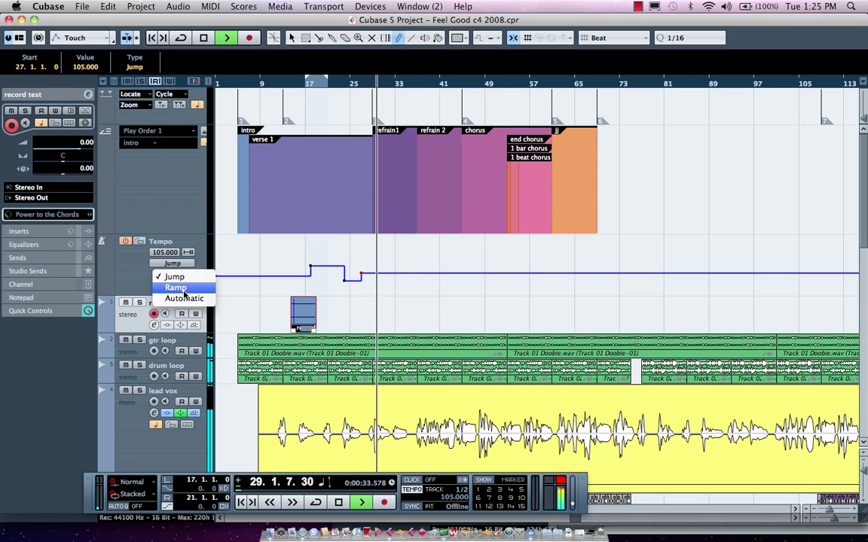
With Ramp type, draw ramps to 125 BPM at bar 38 and 100 at bar 46, then stop playback.
left_click(175, 287)
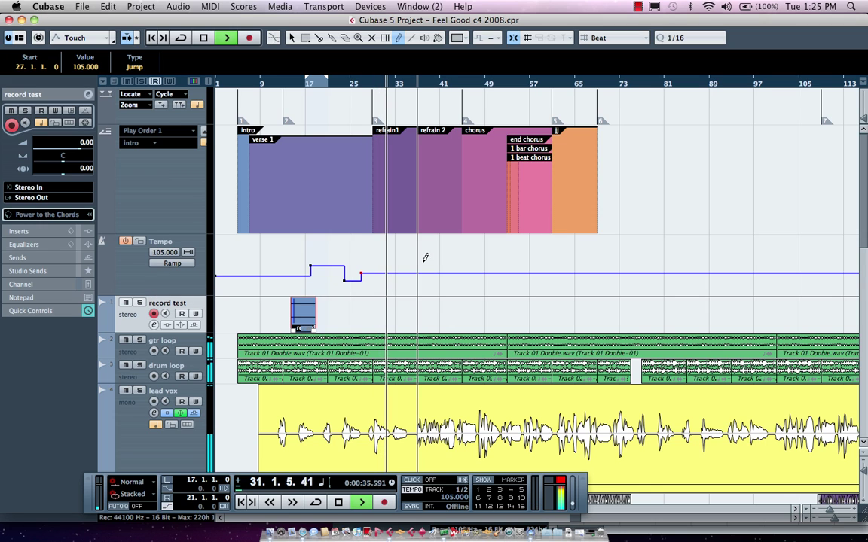
left_click(422, 264)
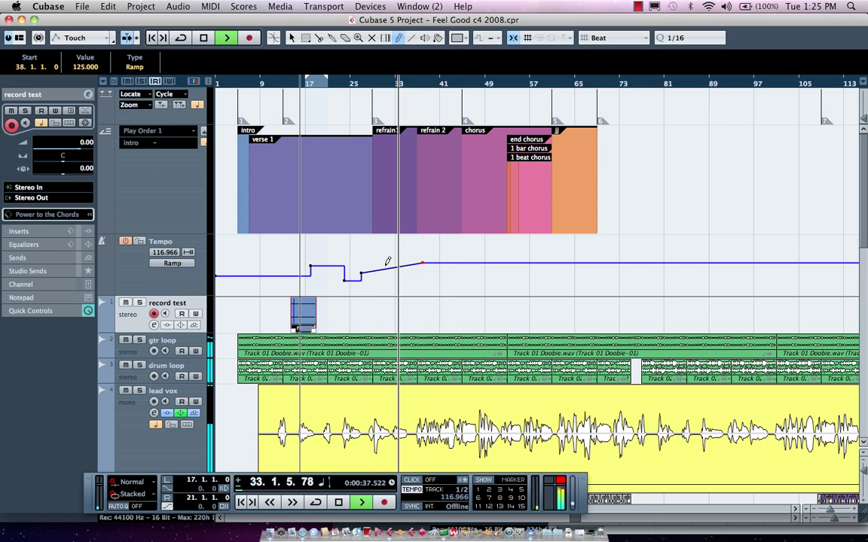
left_click(467, 275)
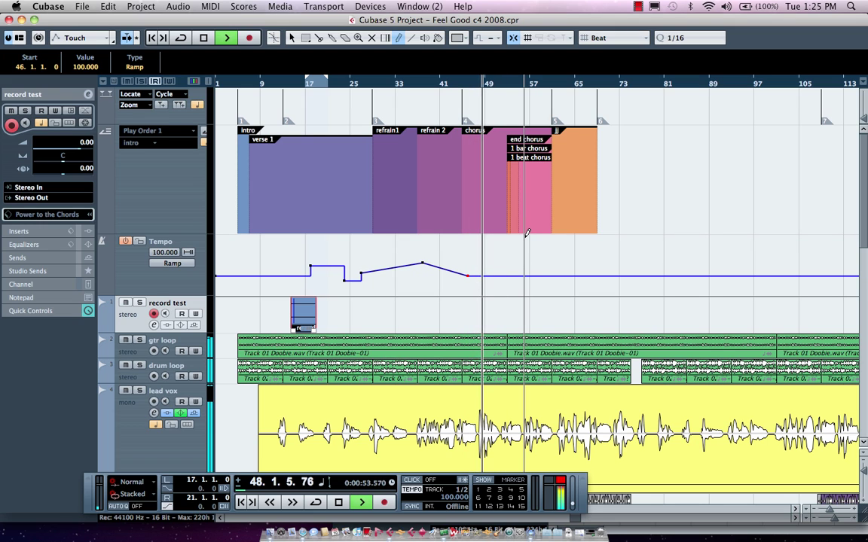
key("space")
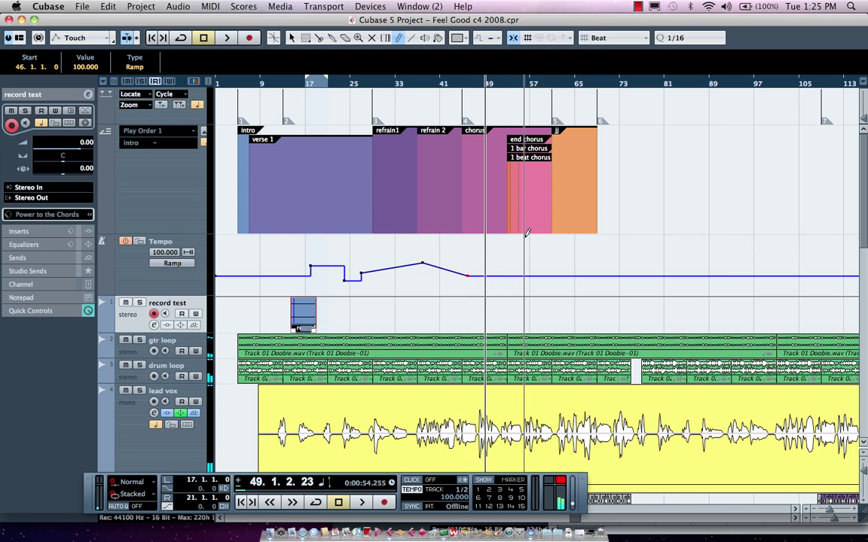